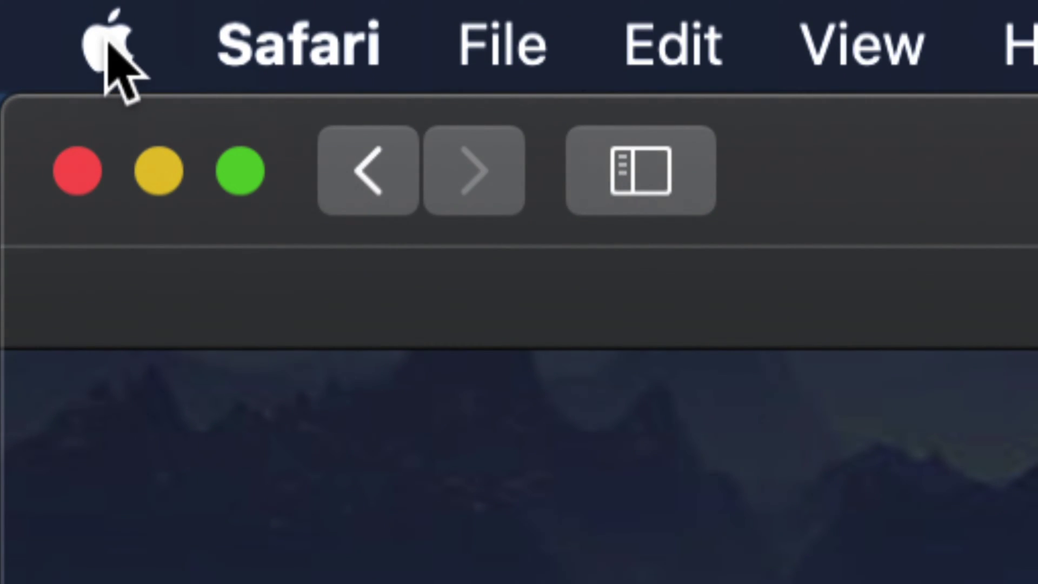
# Open Software Update in System Preferences from the Apple menu to show the Catalina 10.15.5 update
pyautogui.click(114, 52)
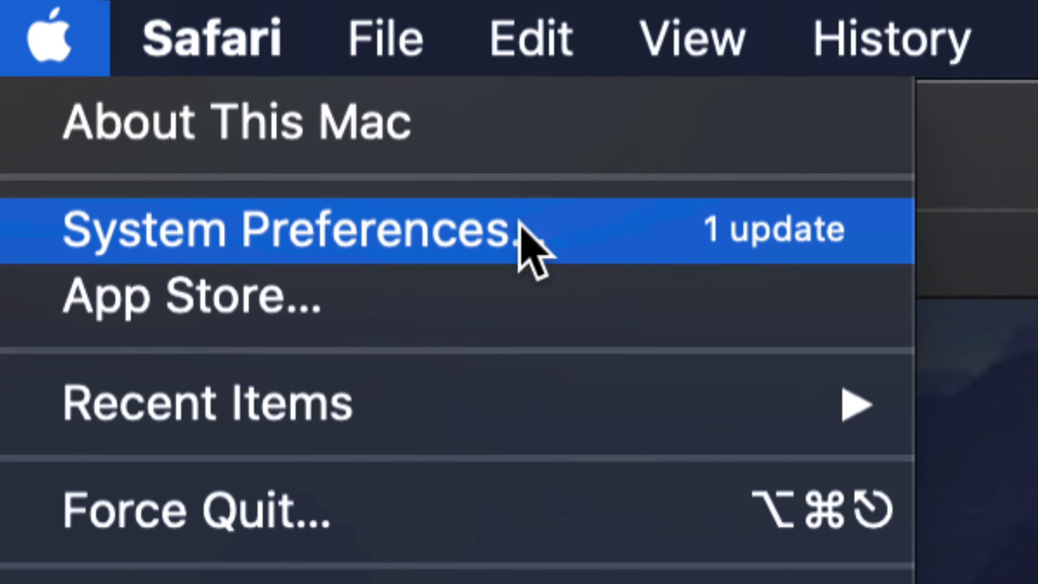
pyautogui.click(503, 231)
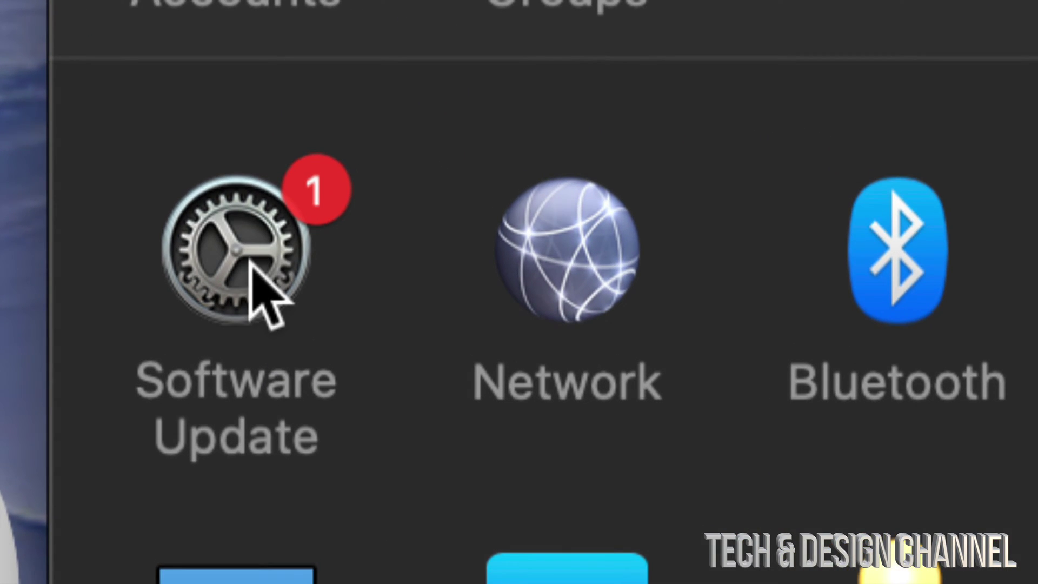
pyautogui.click(264, 288)
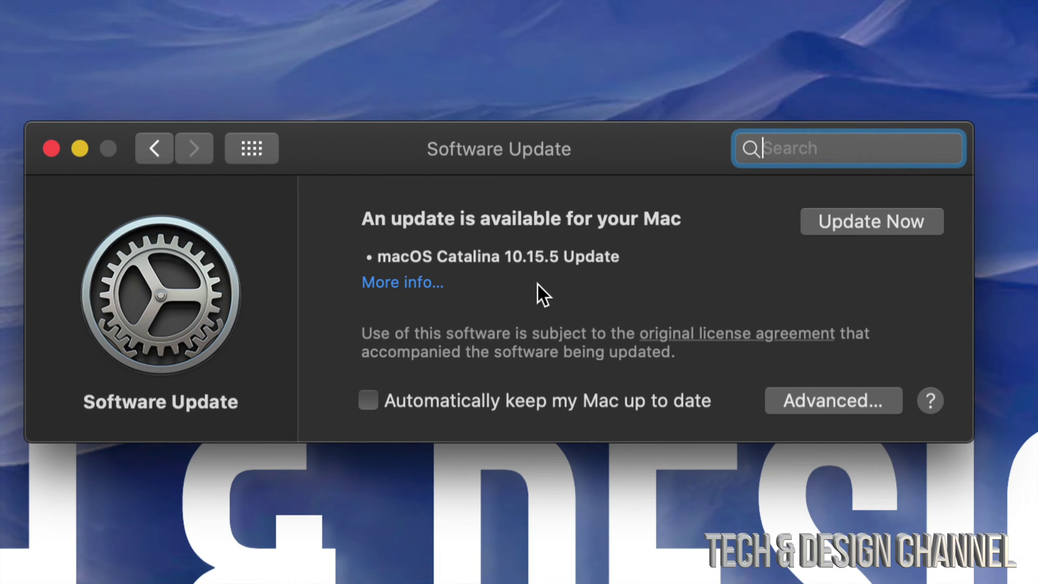
# View the More info details for the macOS Catalina 10.15.5 Update
pyautogui.click(419, 286)
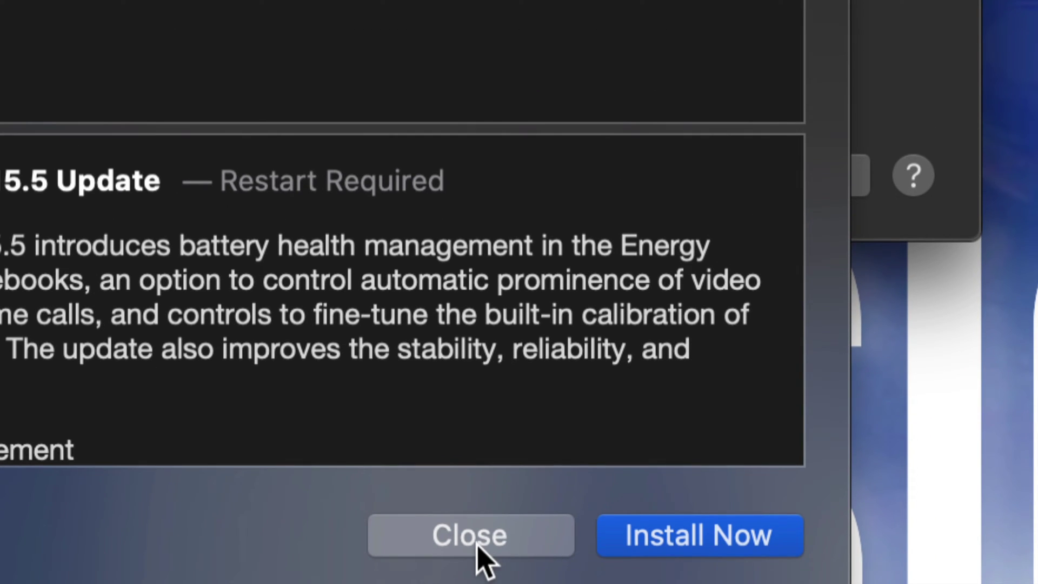
# Close the Catalina update details and move the Software Update window down and right
pyautogui.click(475, 539)
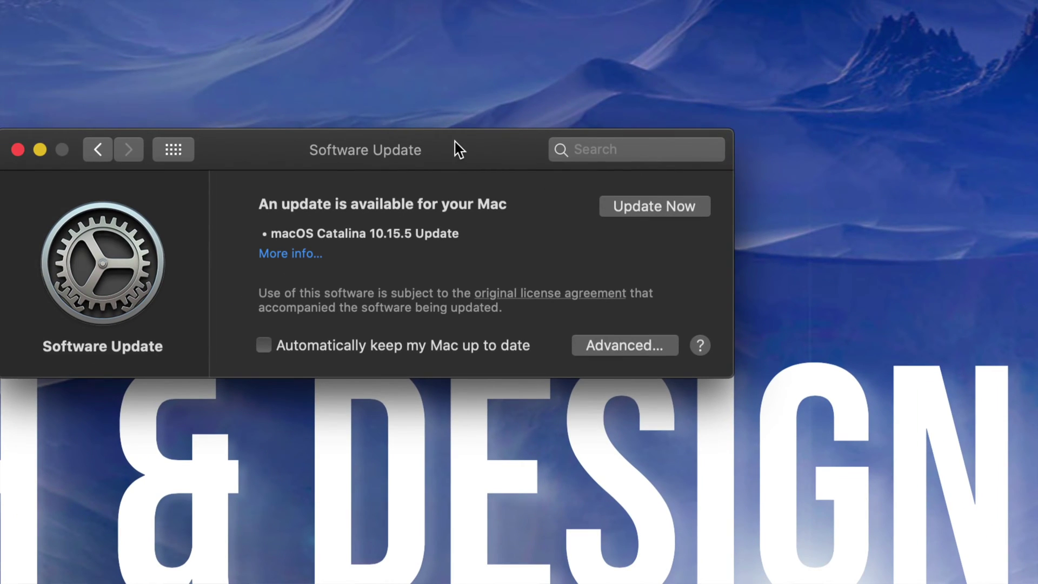
pyautogui.moveTo(462, 144); pyautogui.dragTo(579, 175)
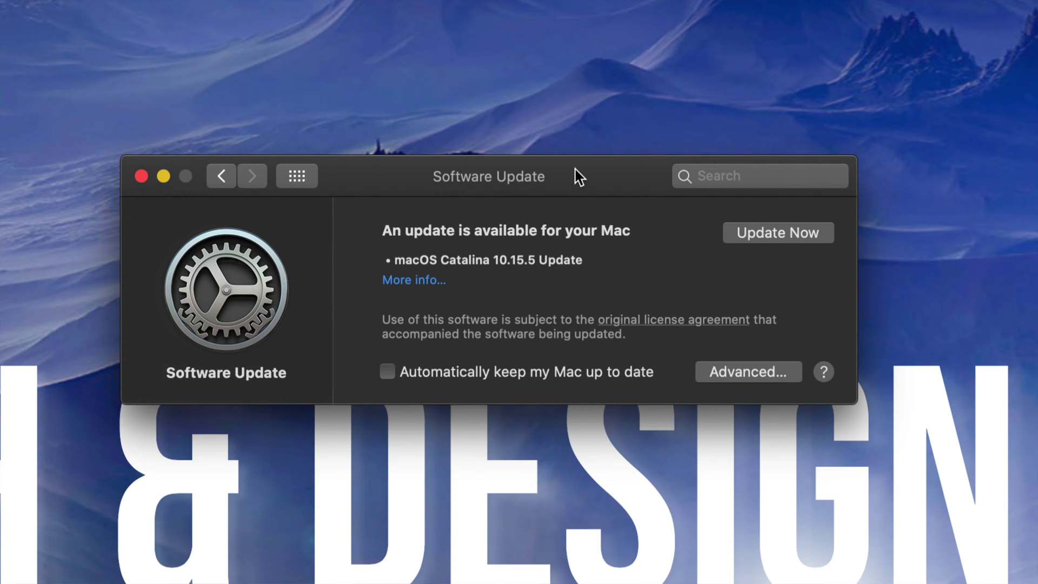
pyautogui.moveTo(579, 176); pyautogui.dragTo(557, 174)
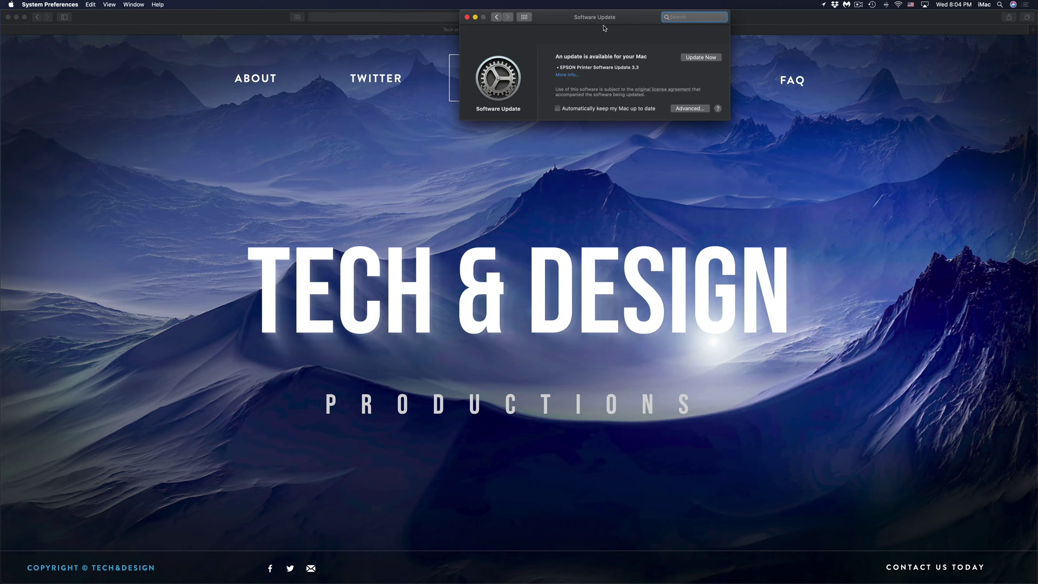
# Move the Software Update window showing EPSON Printer Software Update 3.3 down and left
pyautogui.moveTo(603, 24); pyautogui.dragTo(546, 125)
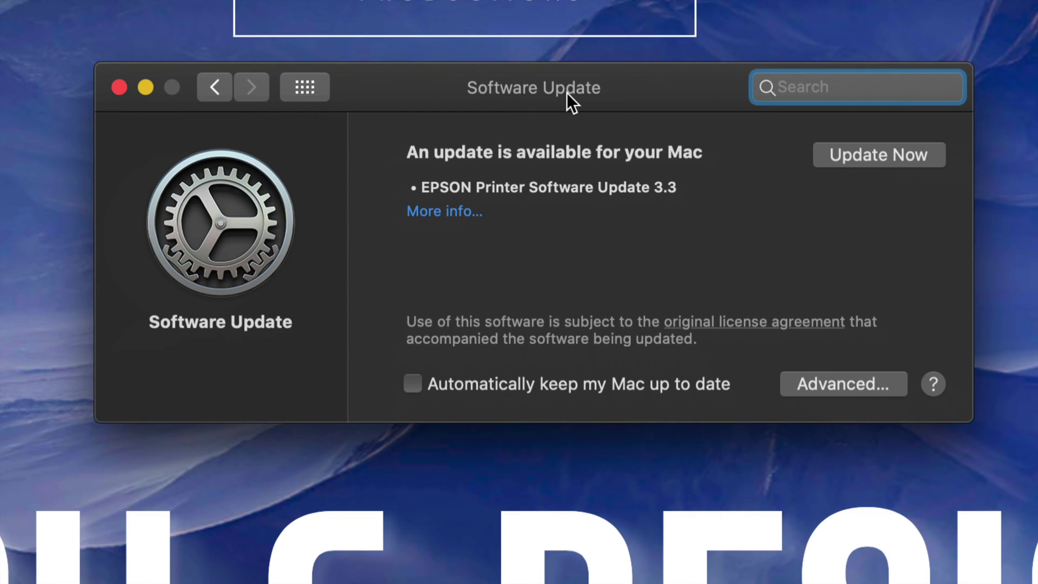
pyautogui.moveTo(574, 88); pyautogui.dragTo(561, 113)
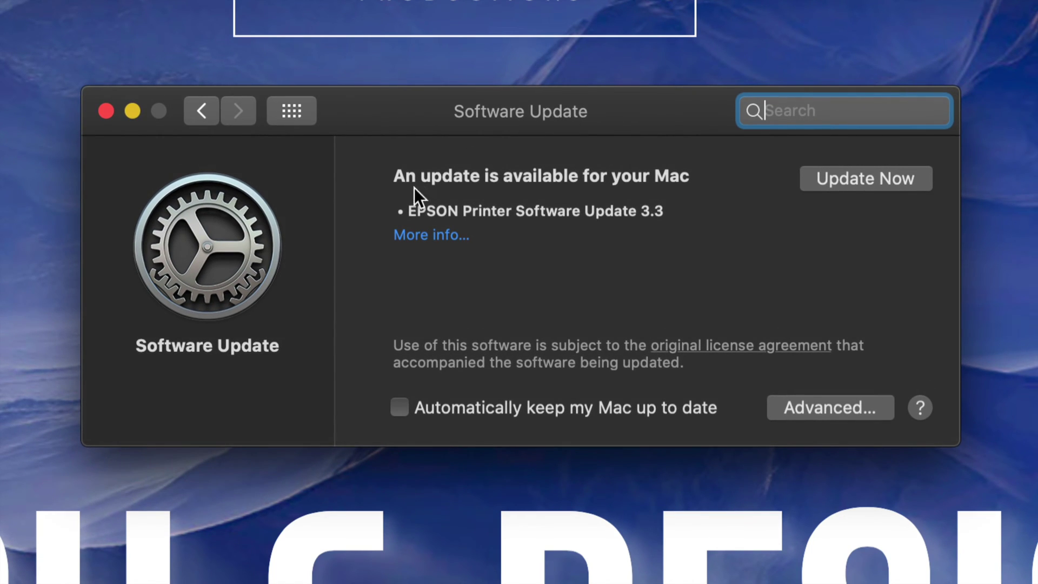
# Start the EPSON Printer Software Update 3.3 install, then bring Safari back to the front
pyautogui.click(861, 177)
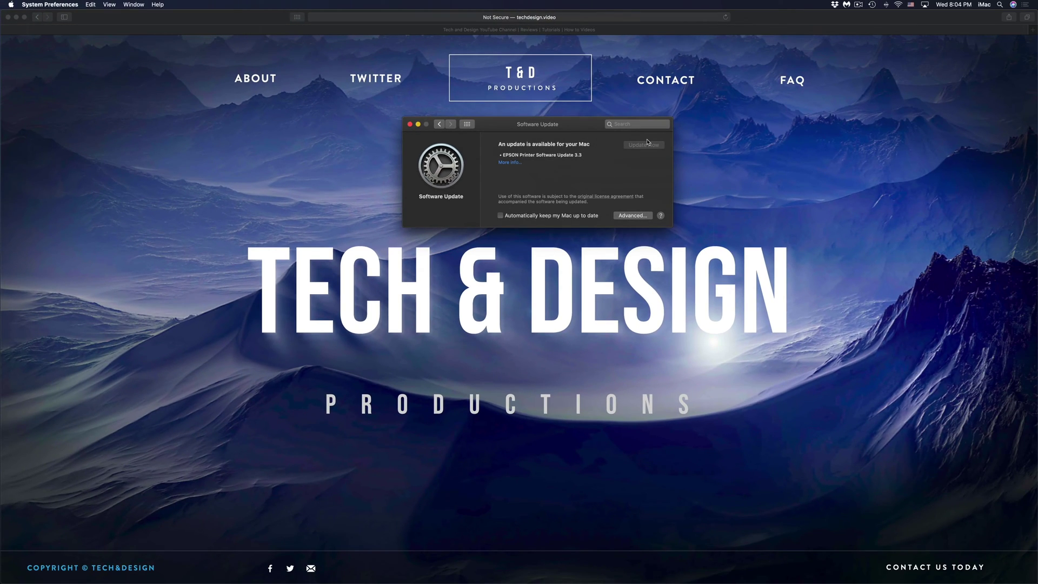
pyautogui.click(807, 163)
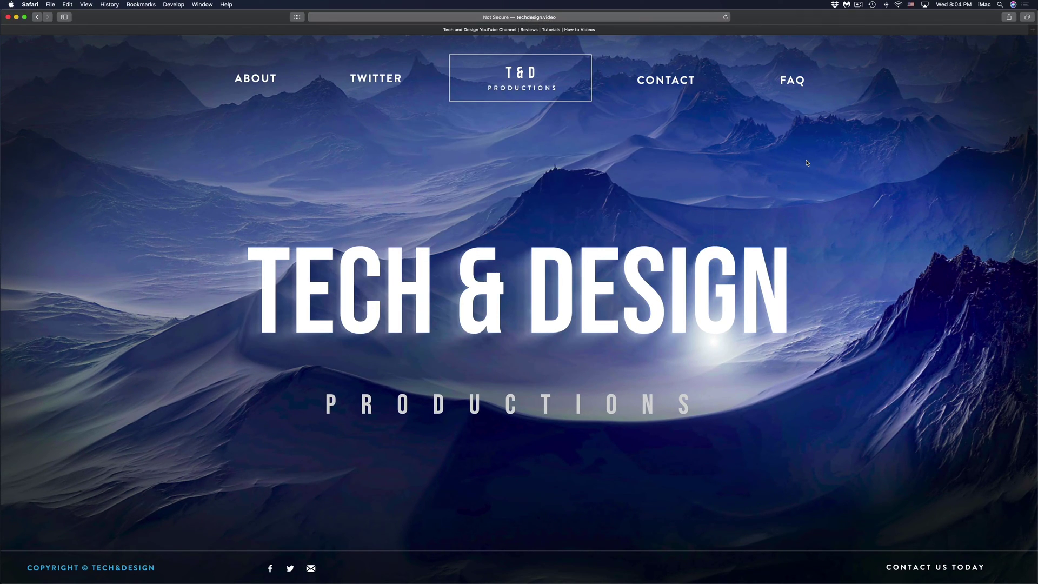